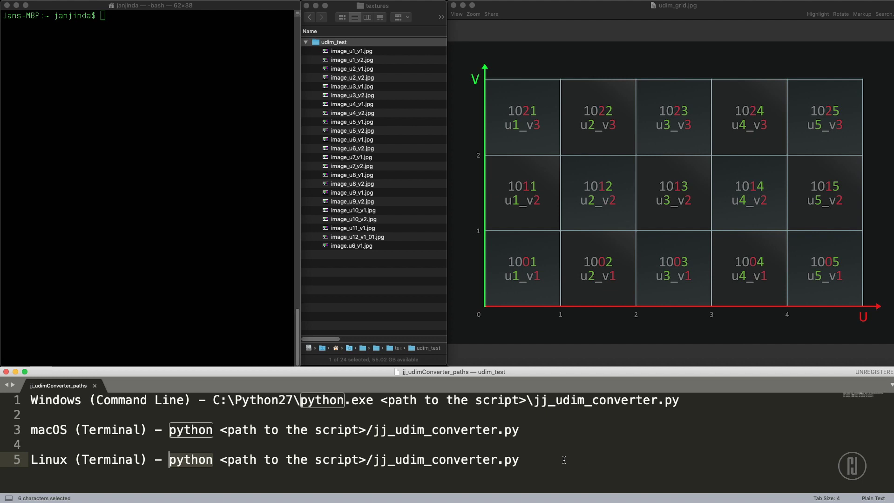
Review the command notes, marking the Windows Python executable path.
click(597, 468)
key(shift+Left)
click(516, 460)
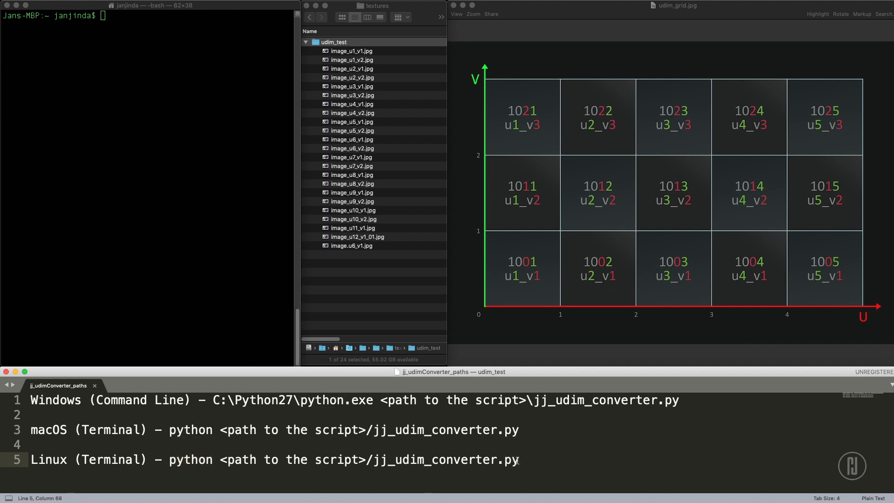
click(102, 293)
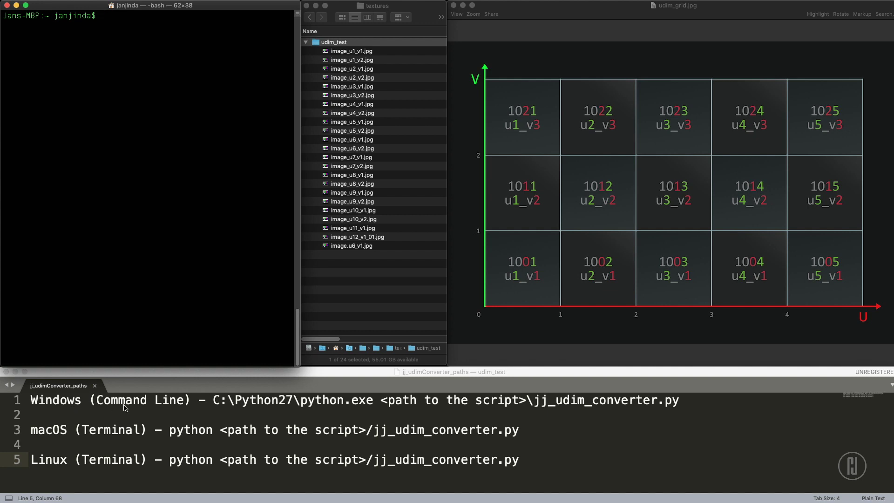
click(215, 404)
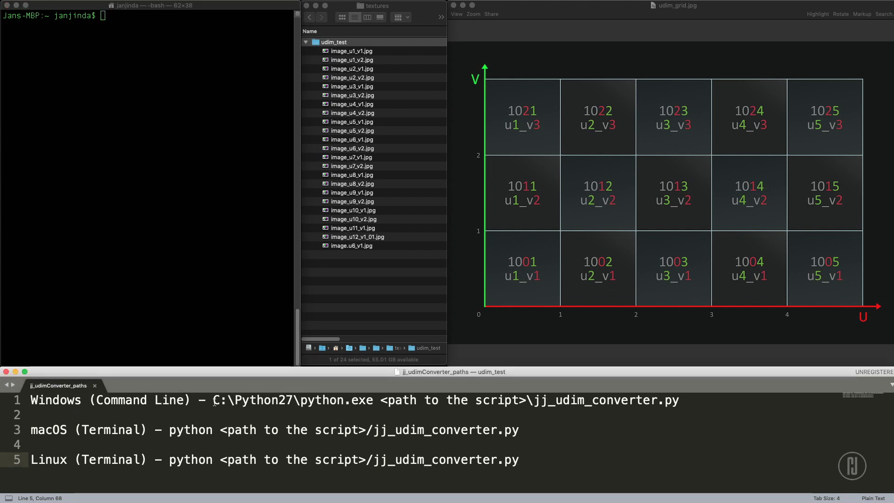
drag(213, 403, 374, 401)
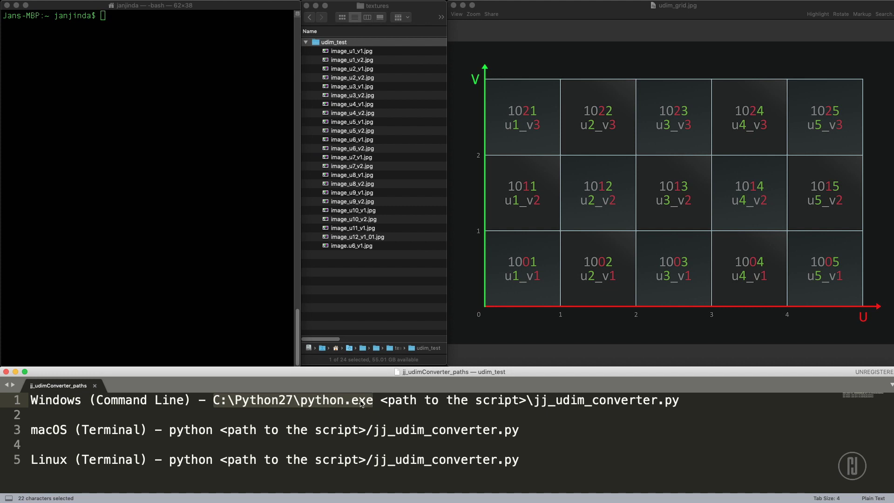
click(211, 412)
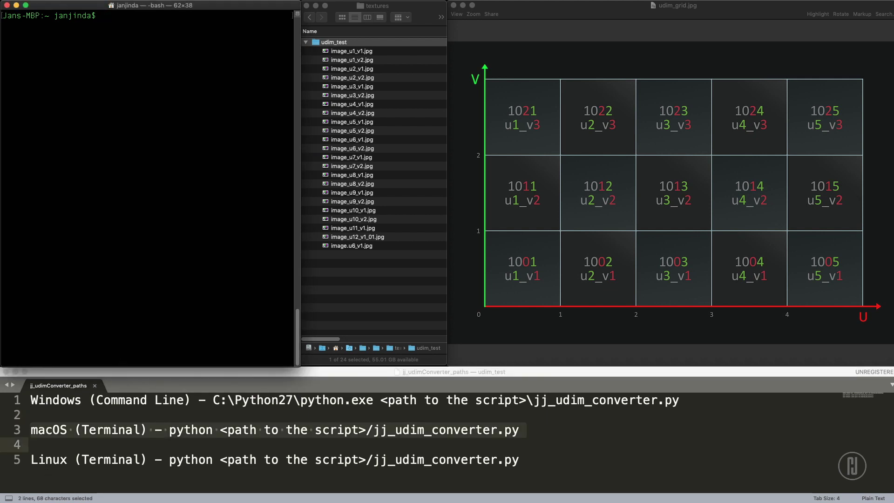
Enter python with the home-directory Desktop path to jj_udimConverter.py, Tab-completing each part.
text(python /Users/jan)
key(Tab)
text(D)
key(Tab)
text(e)
key(Tab)
text(j)
key(Tab)
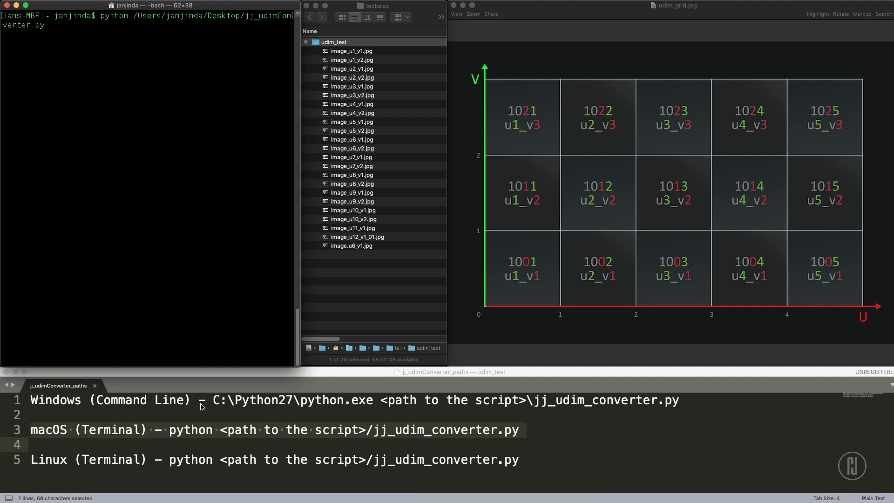
Check the Windows Python path in the notes, then run the converter script.
click(214, 409)
drag(213, 403, 374, 403)
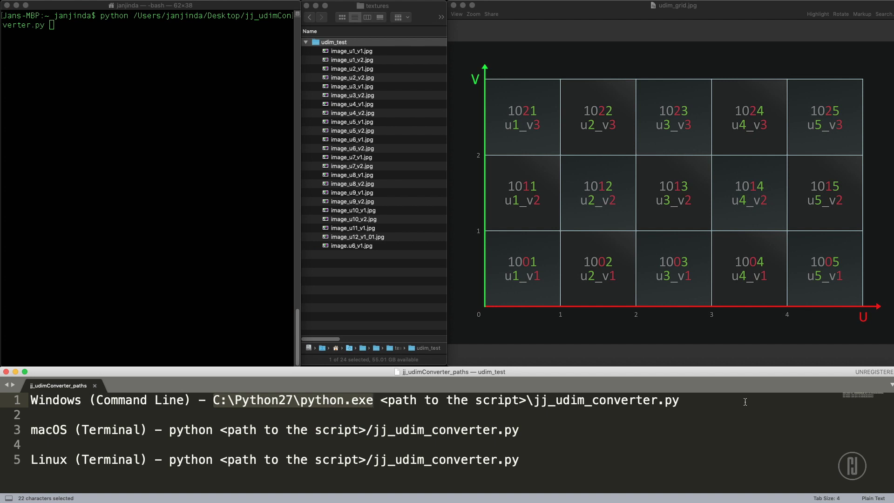
click(68, 51)
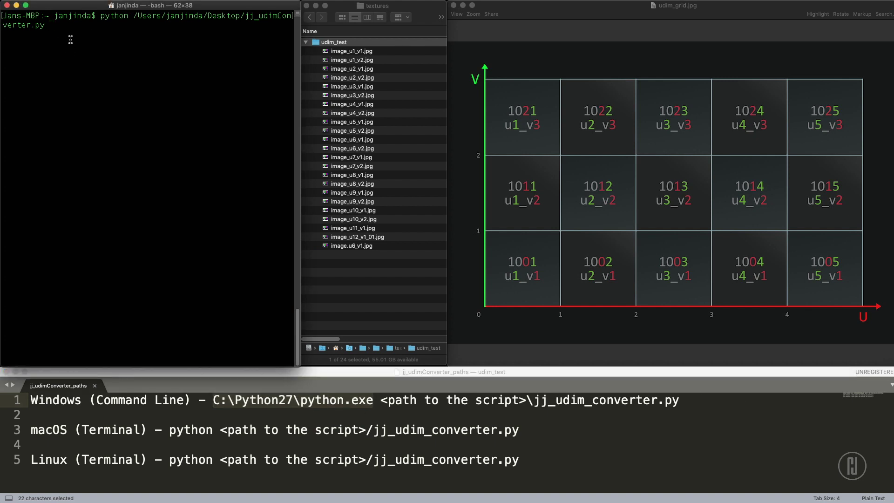
key(Return)
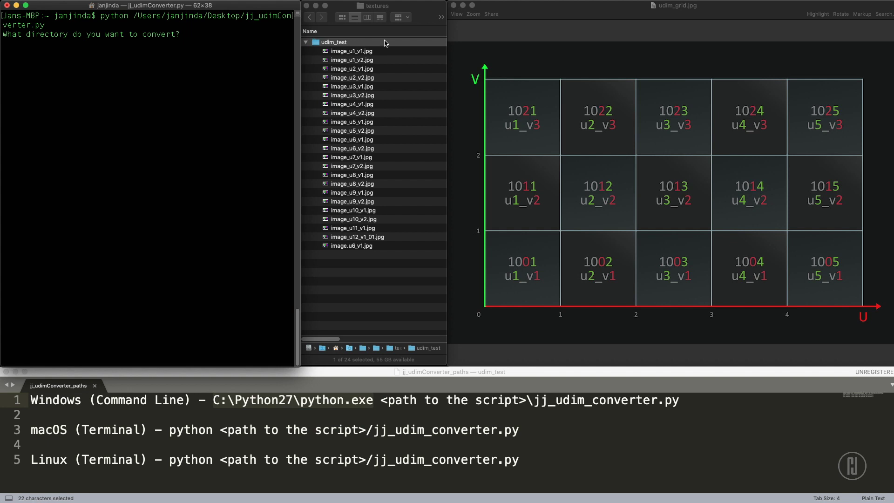
Give the script the udim_test folder path and answer 'to' to convert to UDIM names.
click(337, 44)
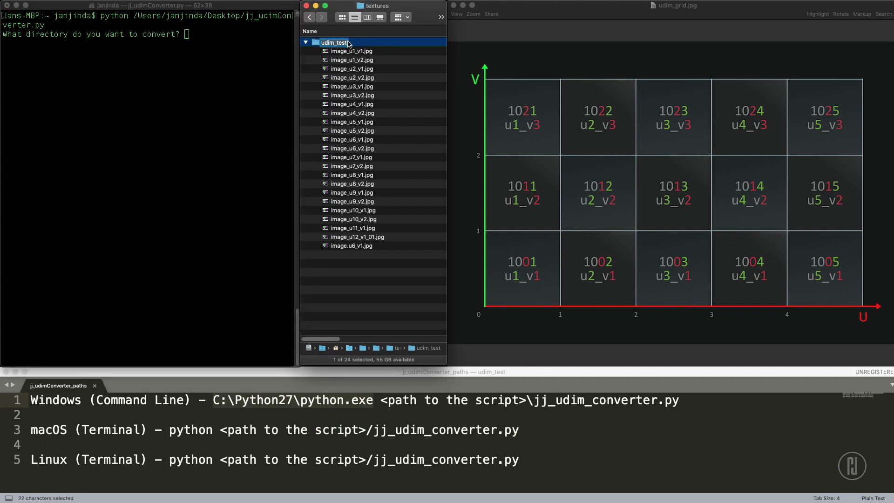
drag(329, 47, 258, 50)
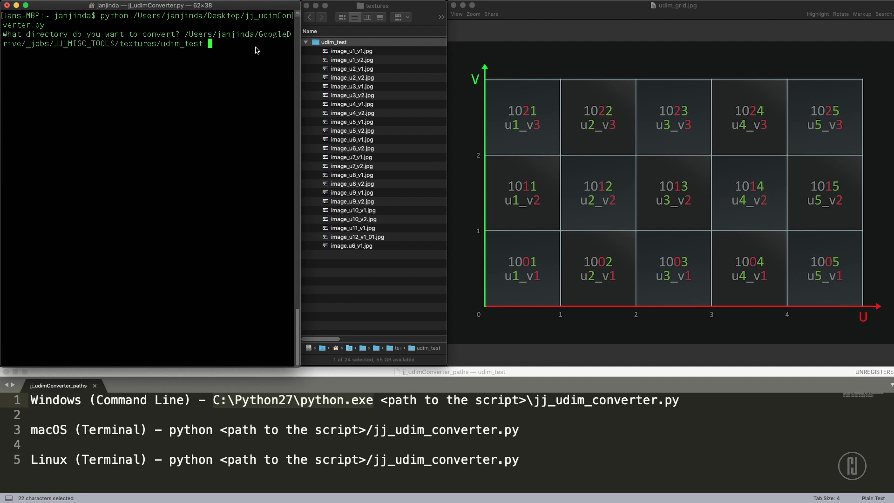
key(BackSpace)
key(Return)
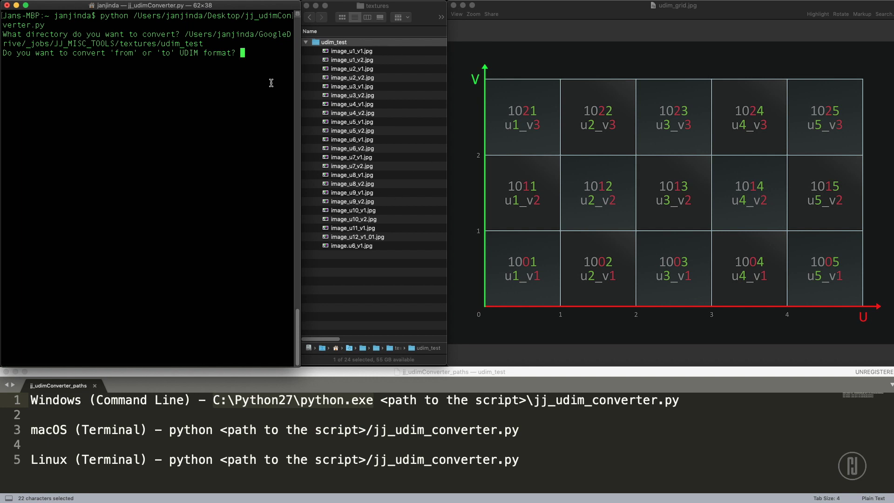
text(to)
key(Return)
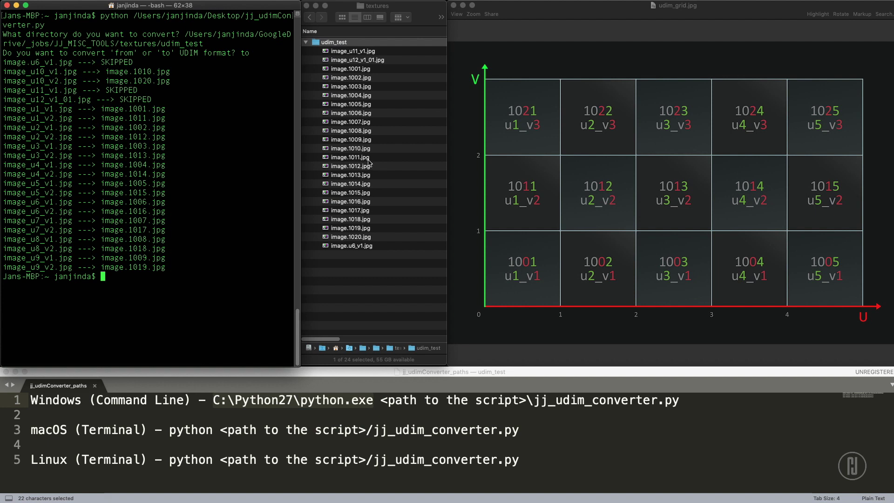
Highlight the SKIPPED image_u12_v1_01.jpg line and its extra _01 suffix.
drag(289, 99, 152, 100)
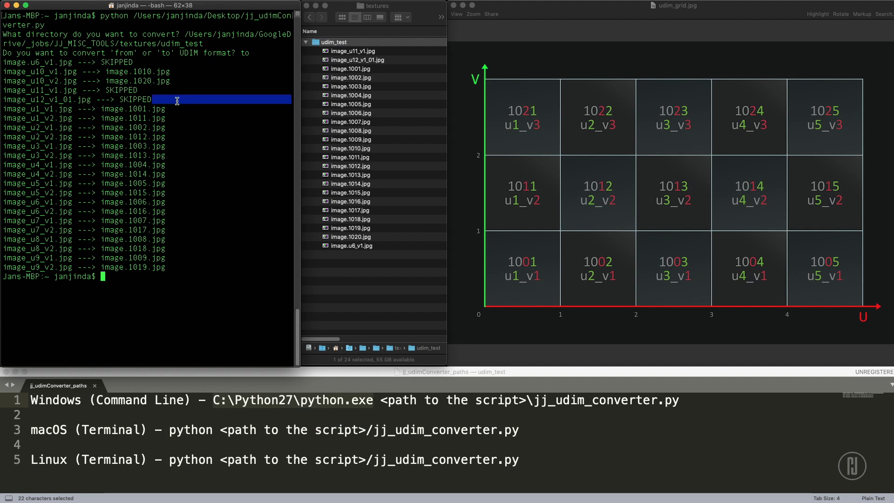
double_click(130, 99)
double_click(124, 90)
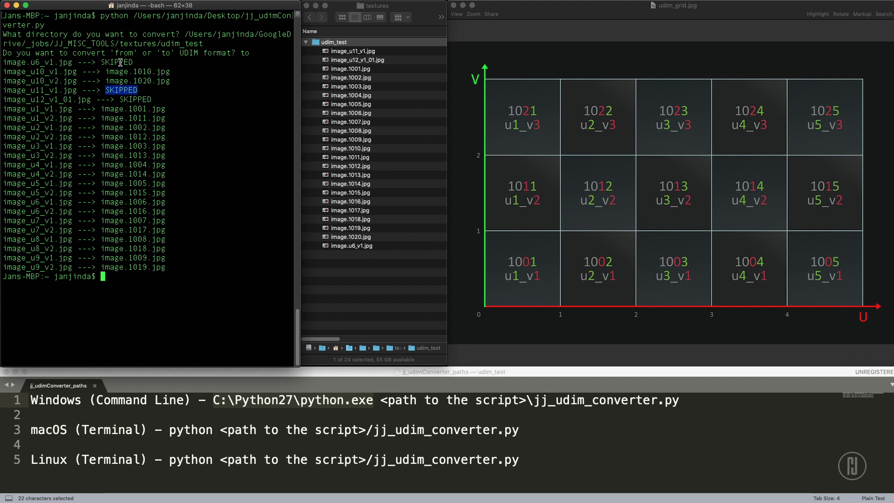
click(121, 63)
drag(152, 99, 1, 99)
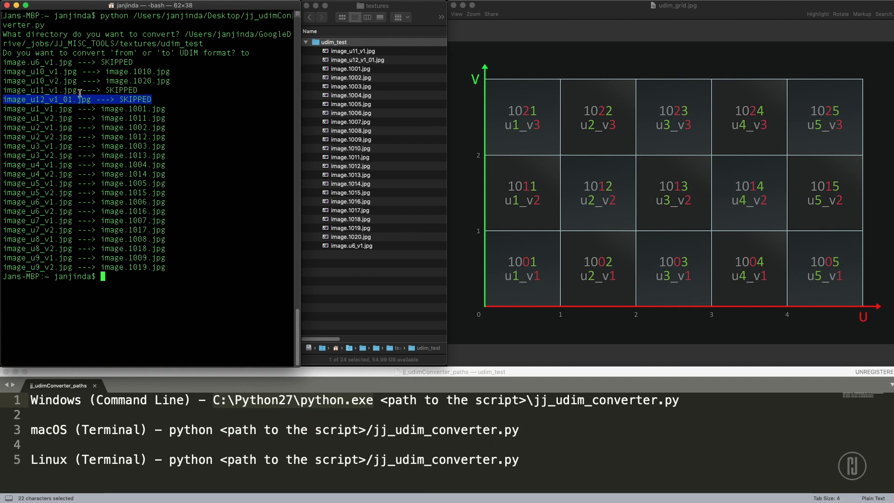
drag(54, 100, 68, 100)
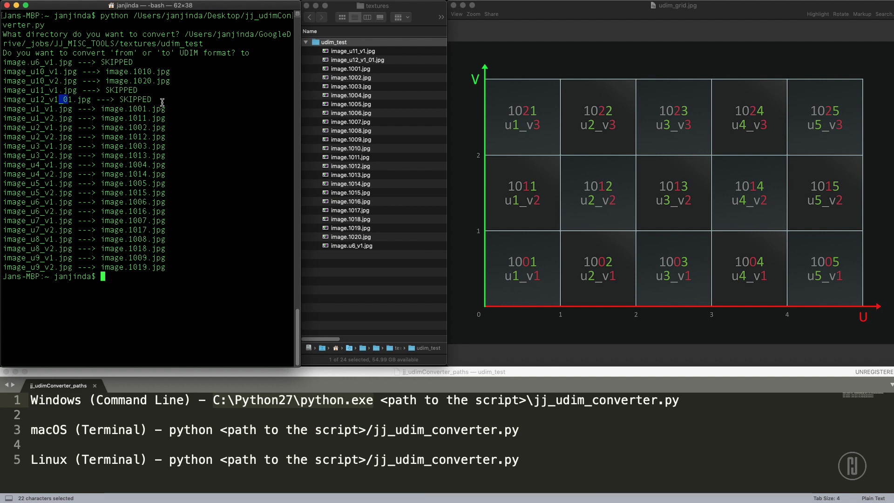
drag(161, 100, 2, 99)
Highlight the SKIPPED image_u11_v1.jpg and image.u6_v1.jpg lines in the output.
triple_click(121, 92)
double_click(25, 92)
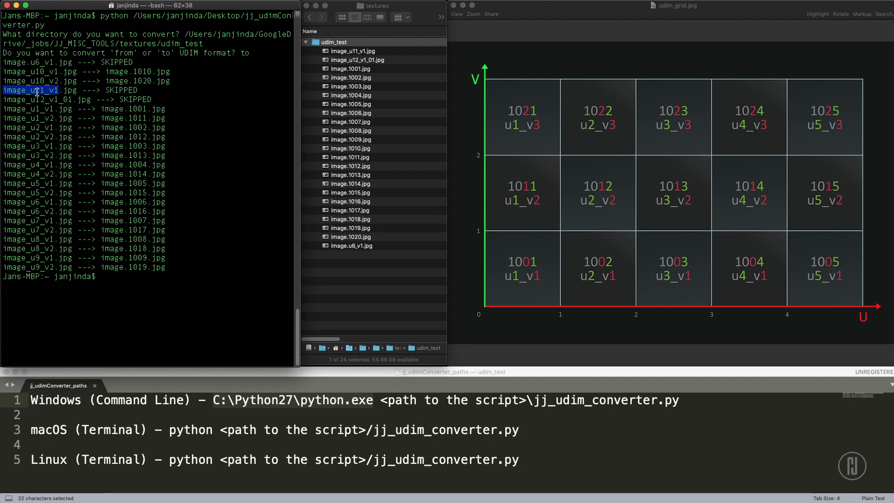
click(36, 91)
drag(37, 91, 46, 92)
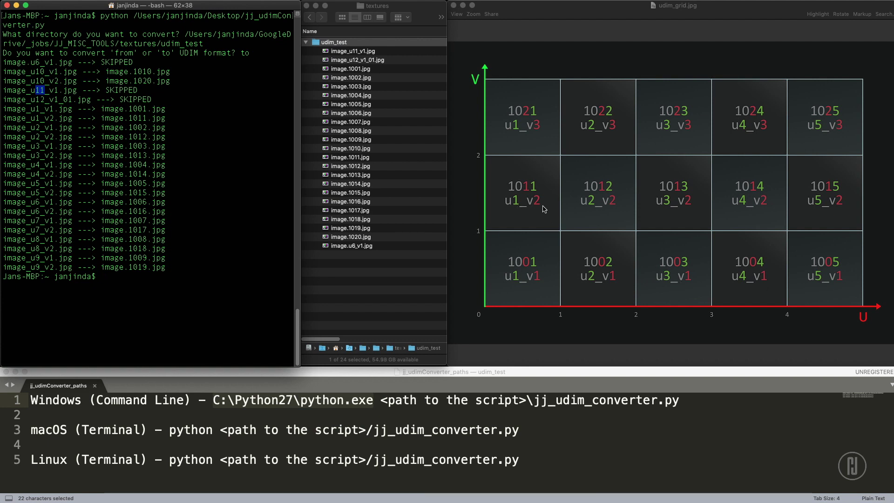
triple_click(55, 90)
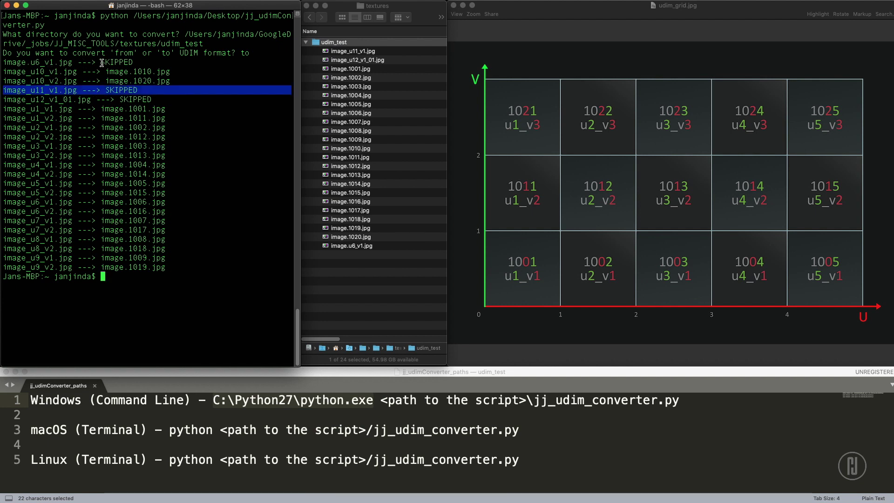
drag(135, 62, 30, 64)
double_click(28, 64)
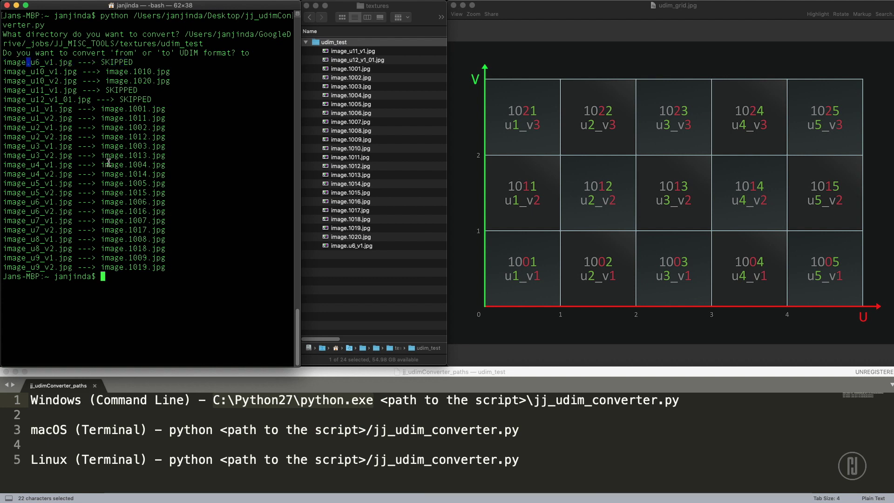
click(108, 162)
Rename image_u11_v1.jpg to image.1000.jpg in Finder.
click(370, 61)
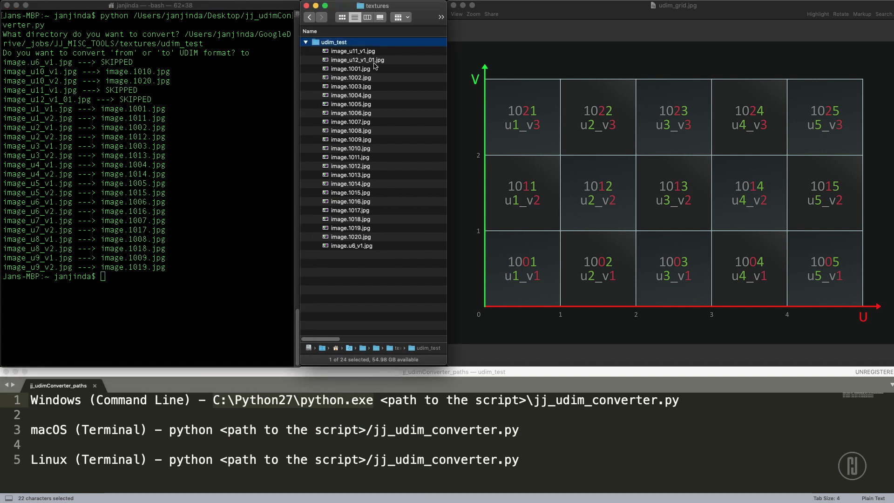
click(372, 52)
click(371, 53)
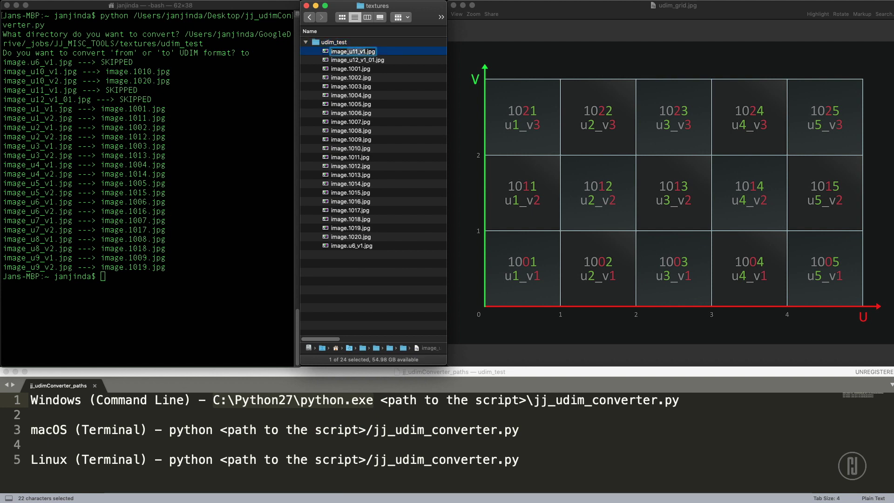
text(image.1000)
key(Return)
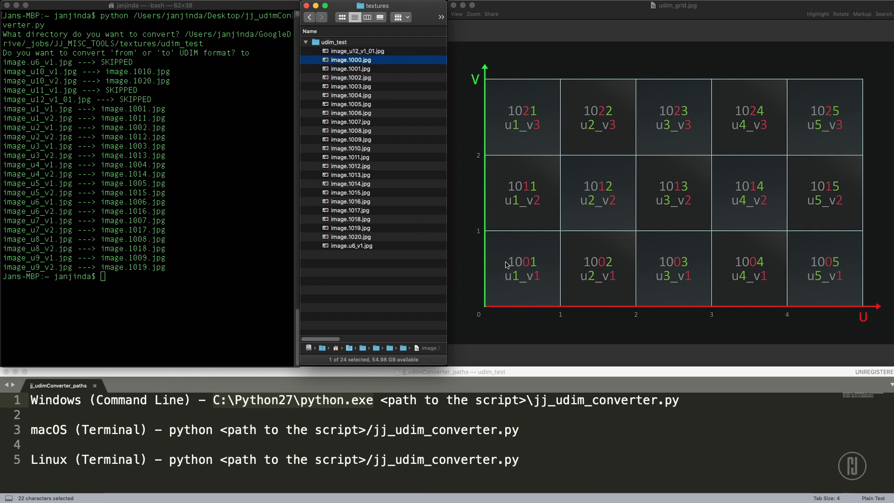
Rename image_u12_v1_01.jpg to image.0990.jpg.
click(374, 51)
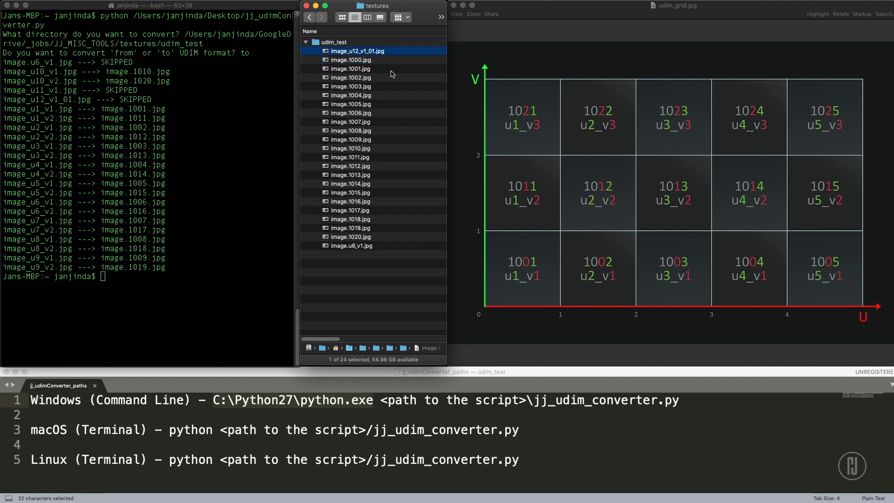
key(Return)
key(Right)
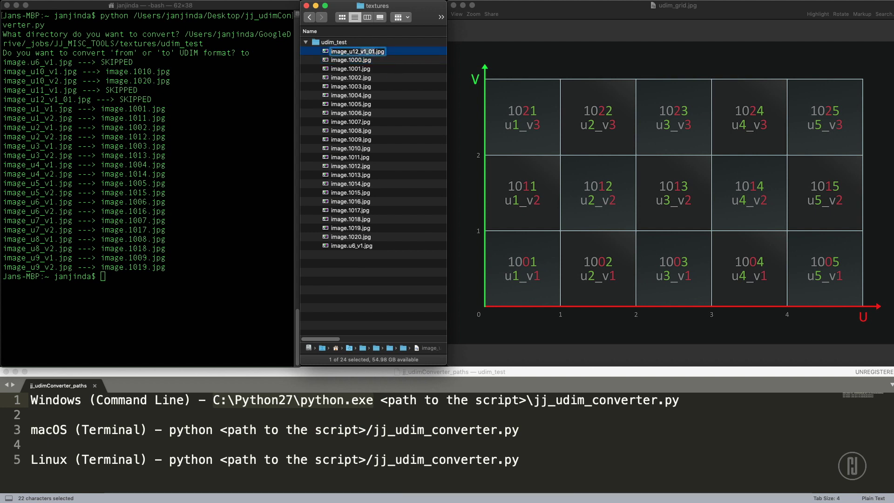
key(BackSpace)
key(BackSpace)
key(BackSpace)
key(BackSpace)
key(BackSpace)
key(BackSpace)
key(BackSpace)
key(BackSpace)
key(BackSpace)
key(BackSpace)
text(.0990)
key(Return)
click(209, 267)
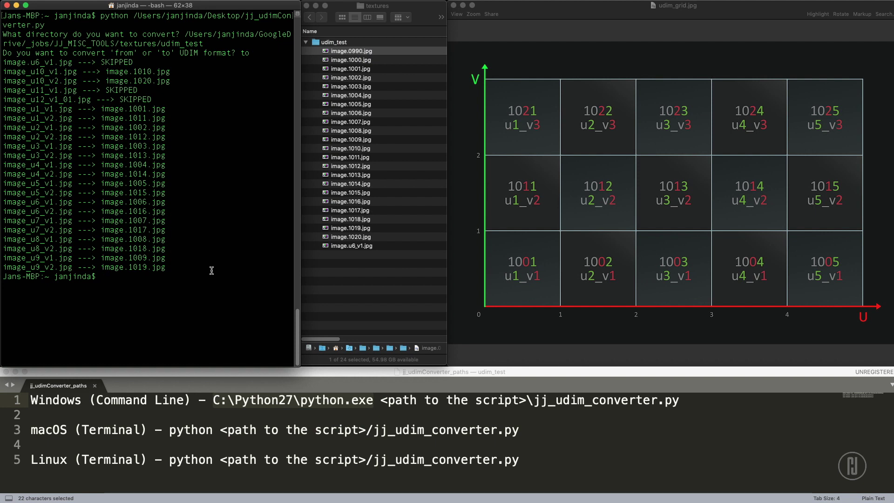
Rerun the converter on udim_test with 'from' to restore u_v names like image_u1_v1.jpg.
key(Up)
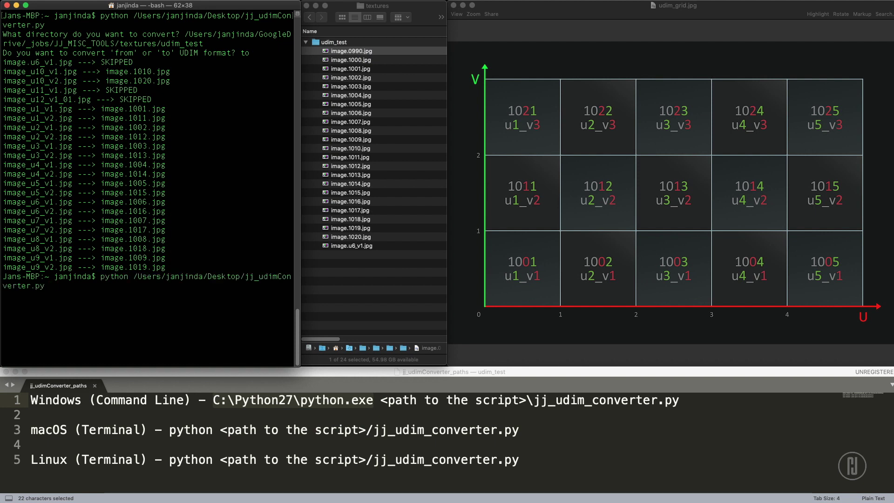
key(Return)
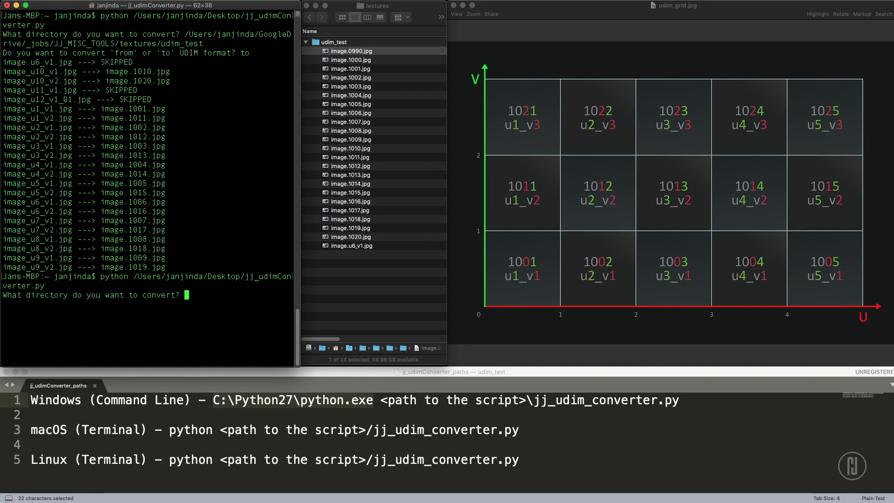
drag(333, 42, 242, 276)
click(242, 318)
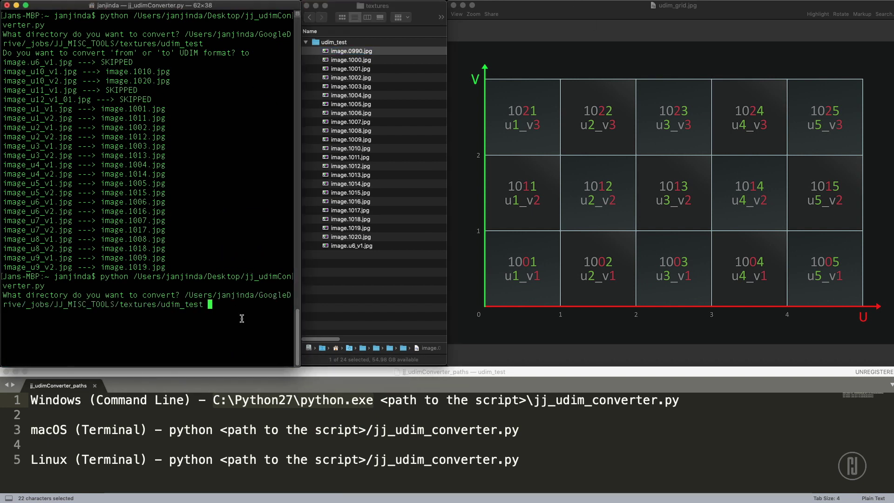
key(BackSpace)
key(Return)
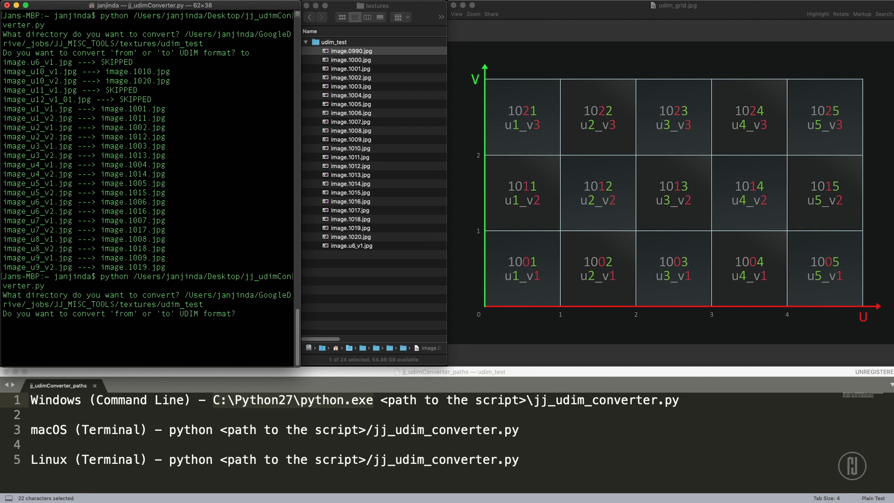
text(from)
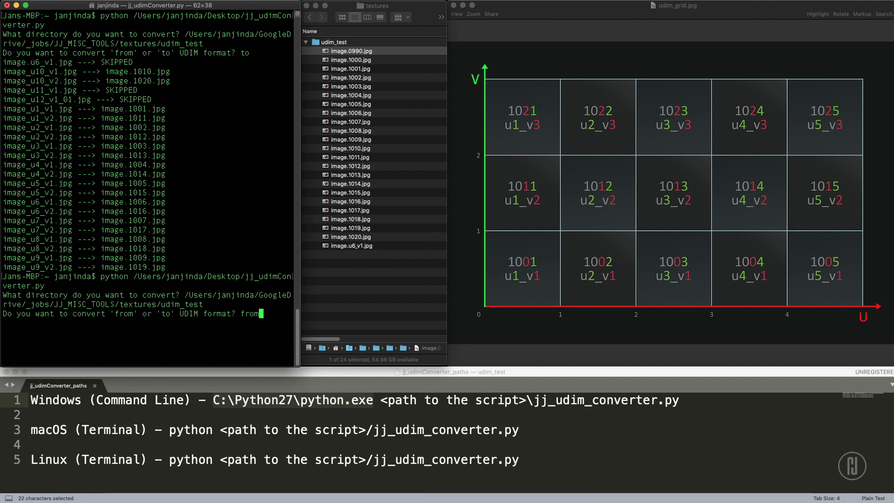
key(Return)
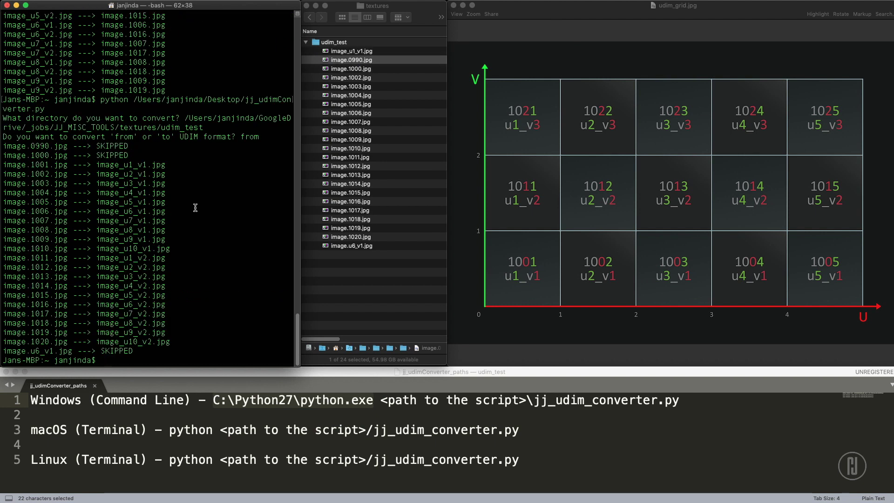
drag(4, 146, 175, 155)
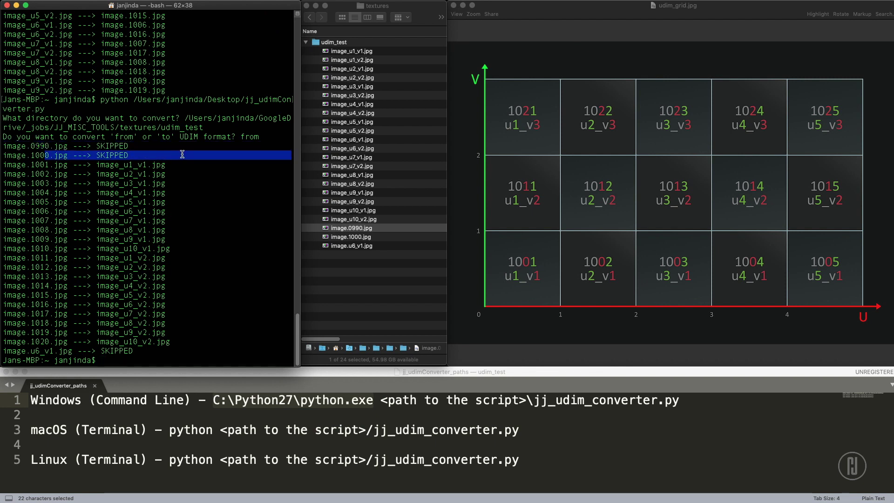
click(187, 164)
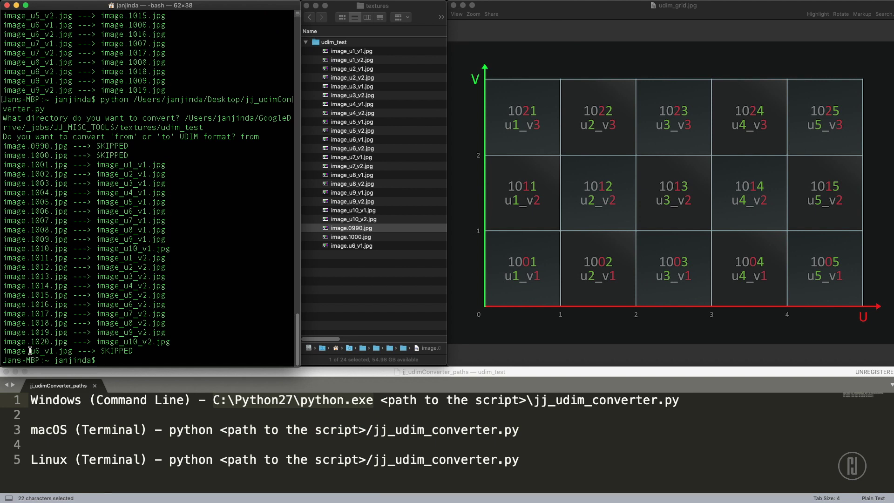
drag(32, 351, 2, 351)
double_click(116, 351)
click(119, 286)
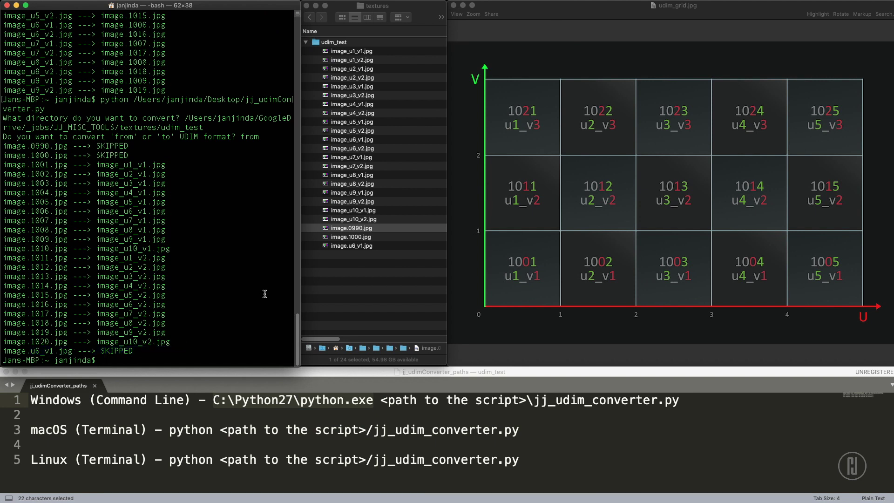